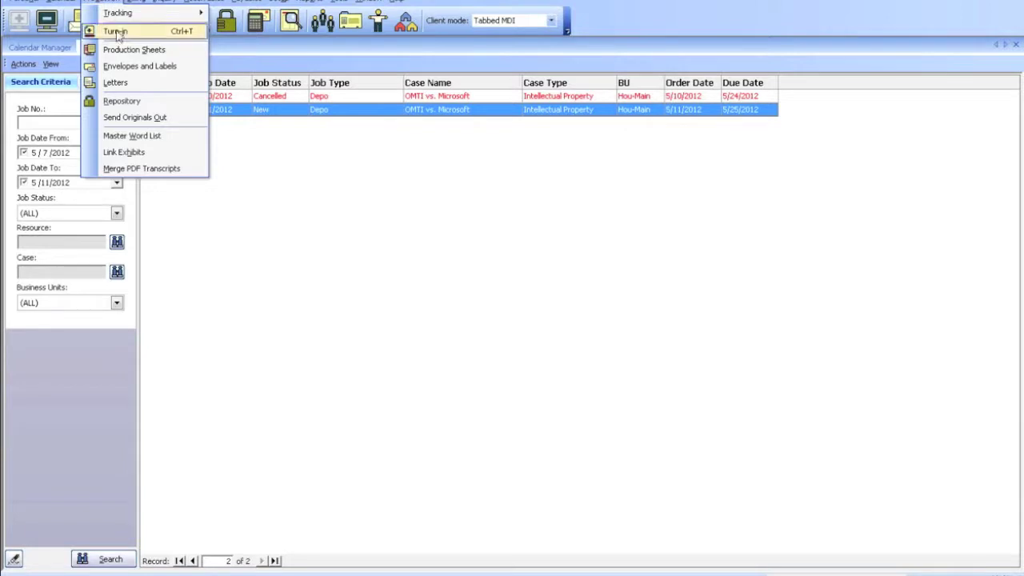
# - Open Turn-in and search for jobs dated from 5/7/2012 to 5/14/2012
pyautogui.click(117, 31)
pyautogui.click(49, 123)
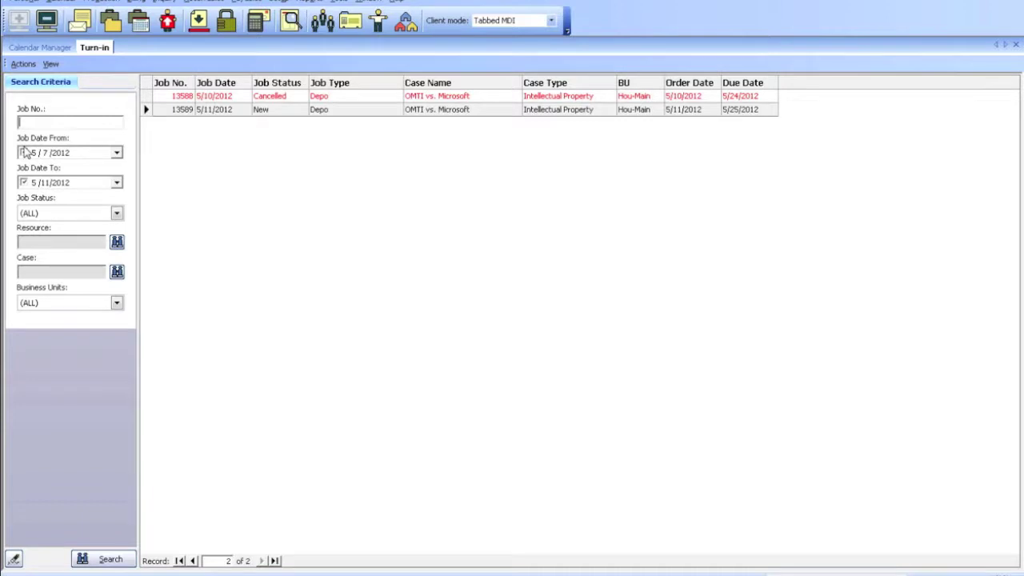
pyautogui.click(117, 152)
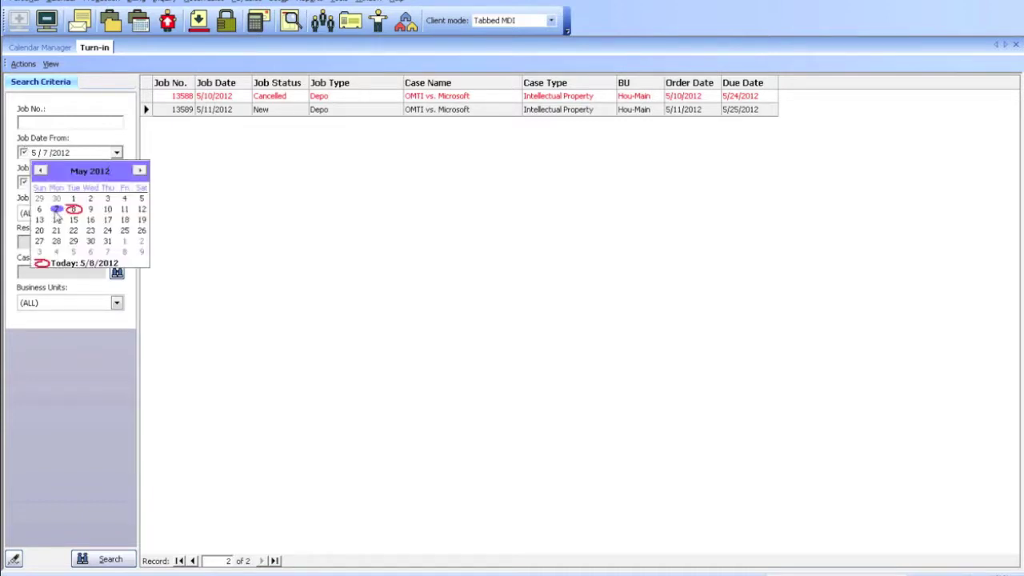
pyautogui.click(56, 211)
pyautogui.click(117, 182)
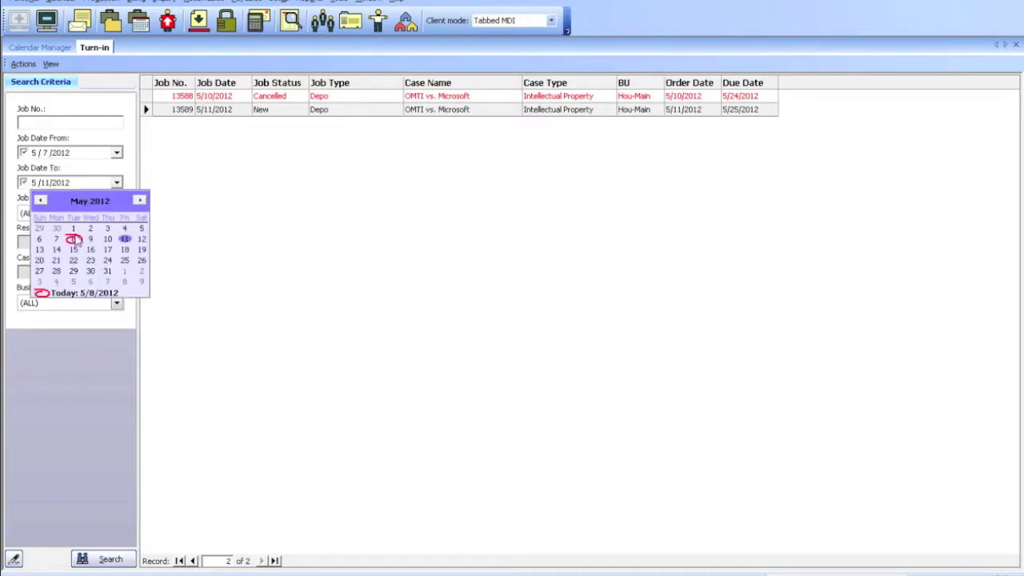
pyautogui.click(57, 251)
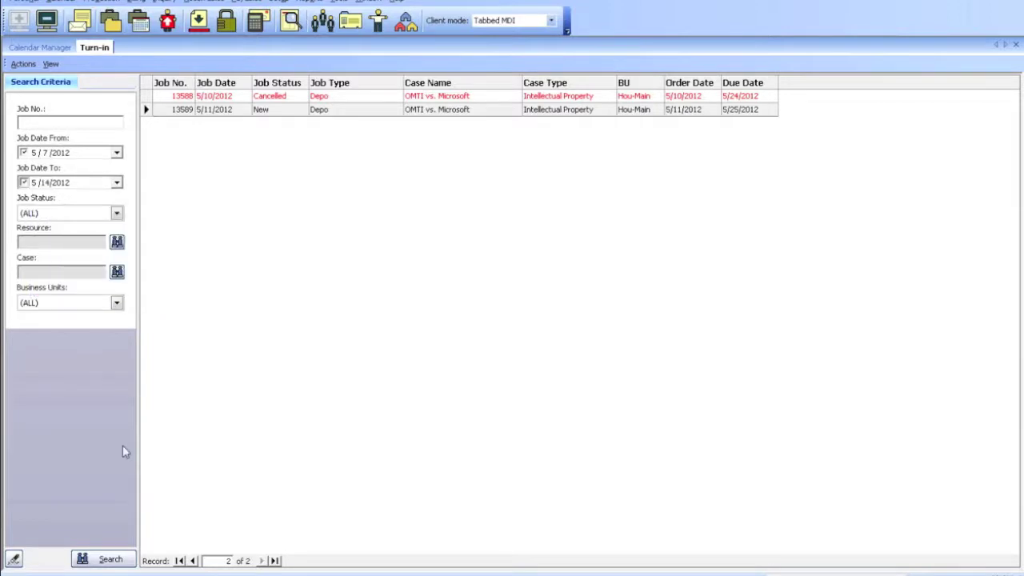
pyautogui.click(94, 559)
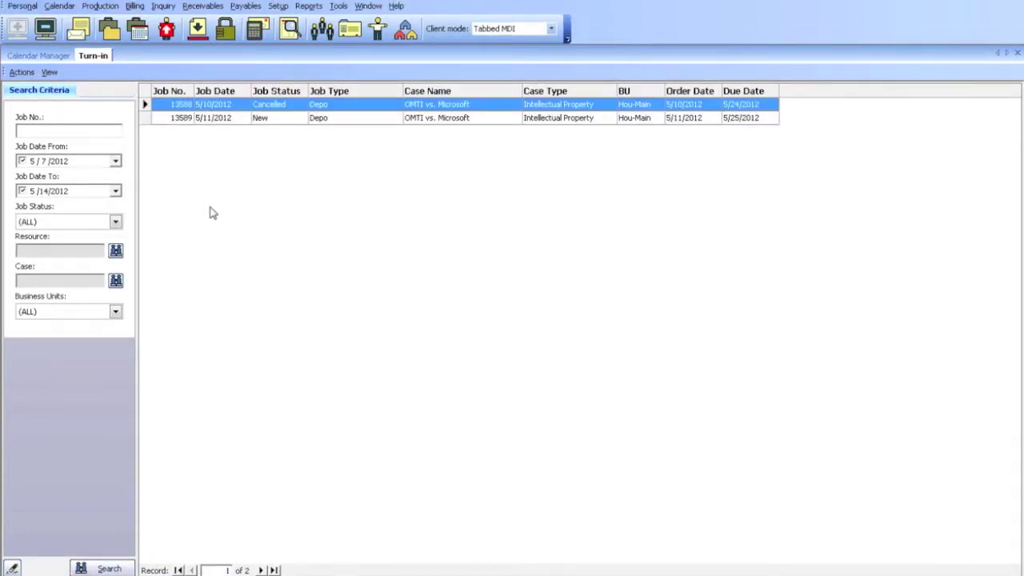
# - For the new job dated 5/11/2012, add a witness with 50 units, 0 deduct, pages 1 to 50, volume 1 and actual start and end times
pyautogui.click(273, 119)
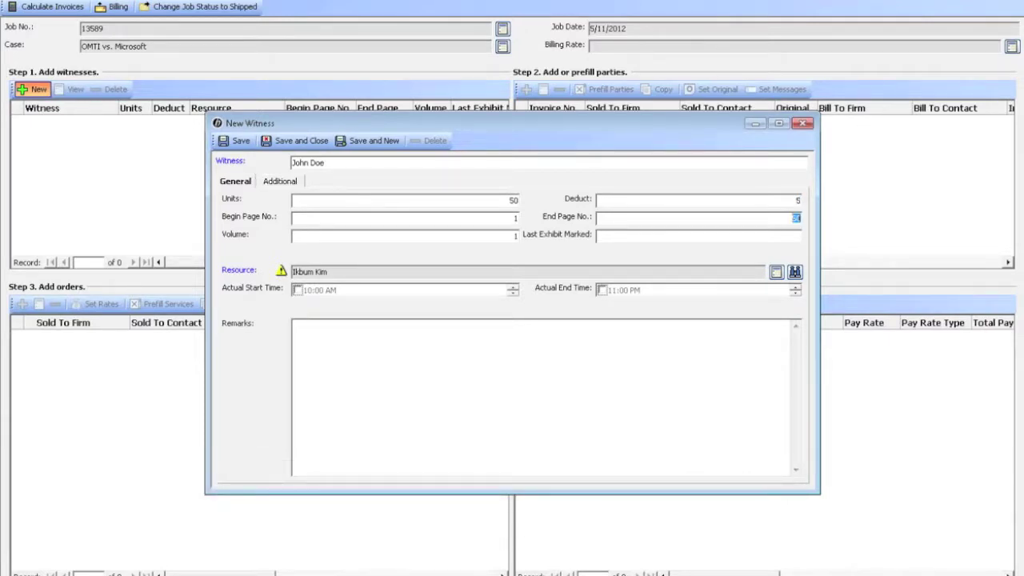
pyautogui.click(514, 200)
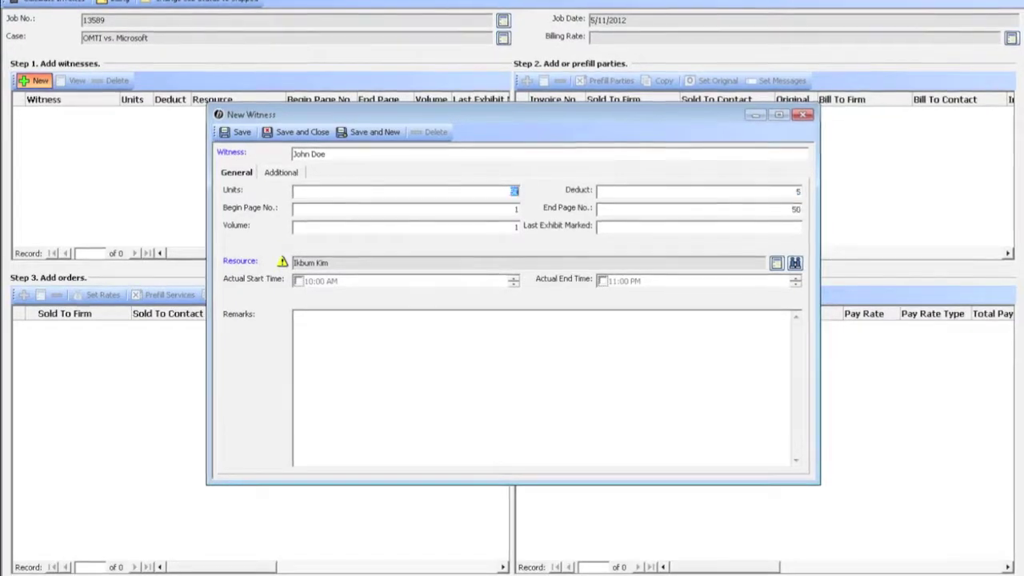
pyautogui.click(516, 226)
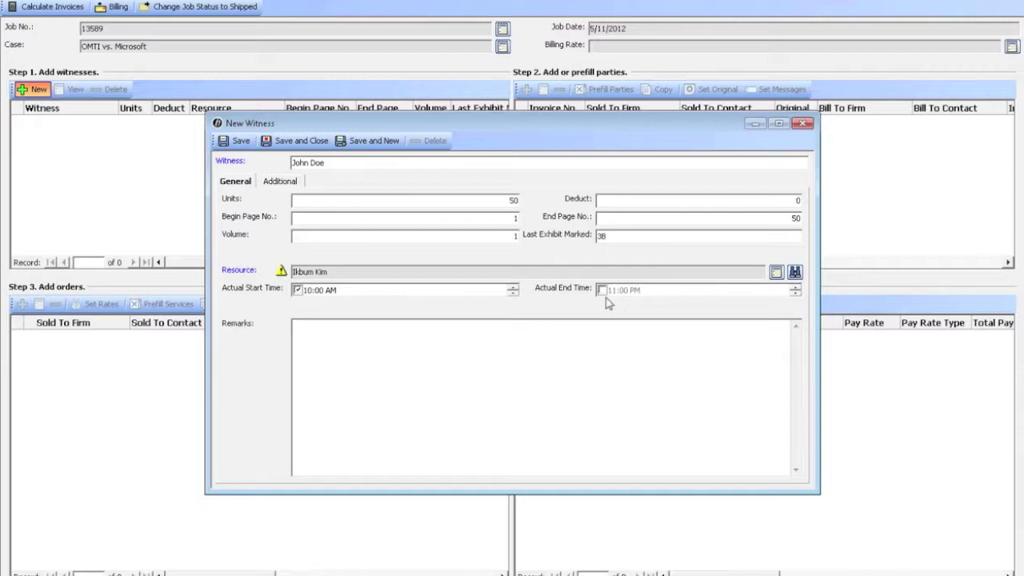
pyautogui.click(603, 292)
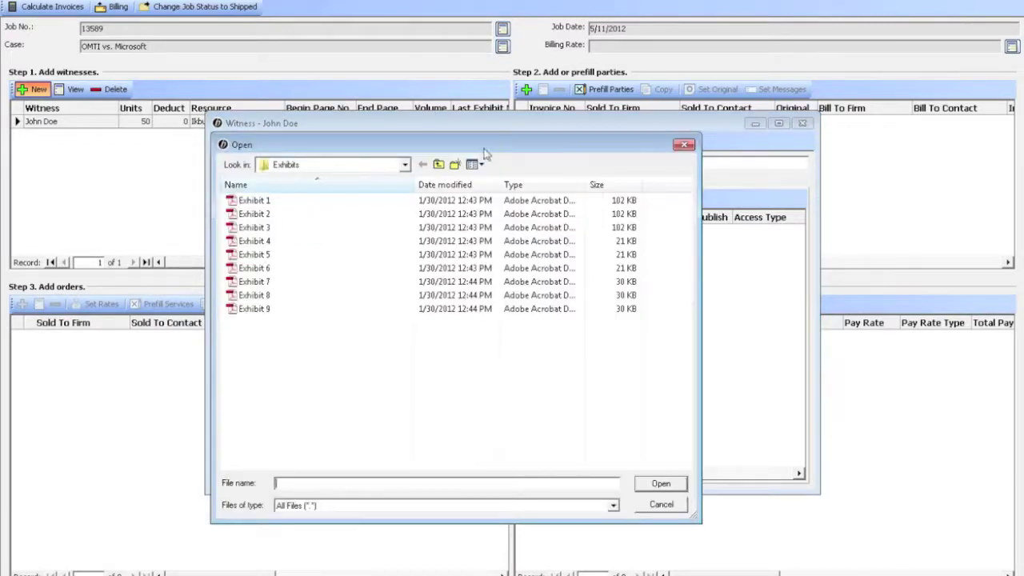
# - Select the text document in the Transcripts folder for upload to the witness-level repository
pyautogui.click(439, 164)
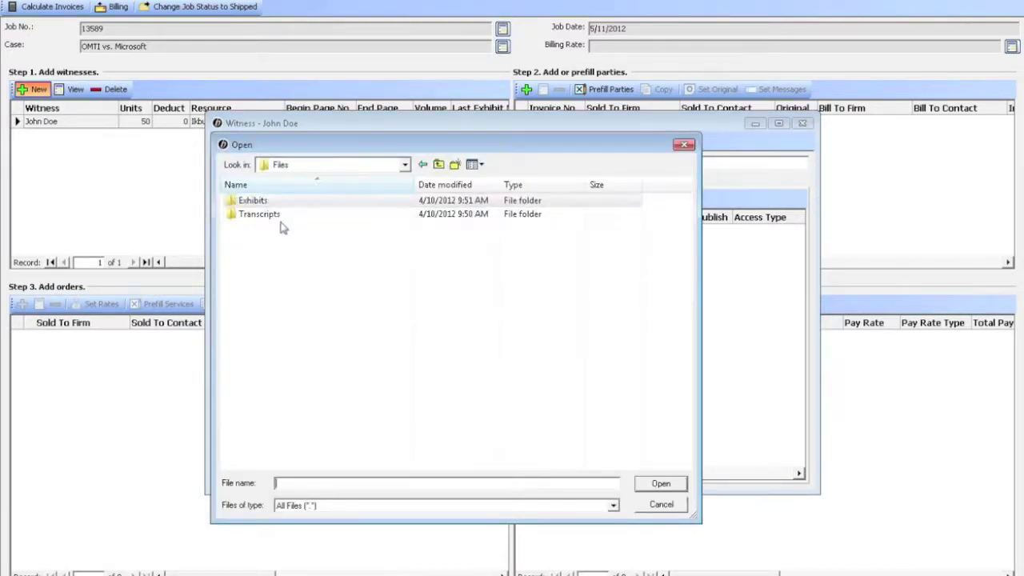
pyautogui.doubleClick(280, 217)
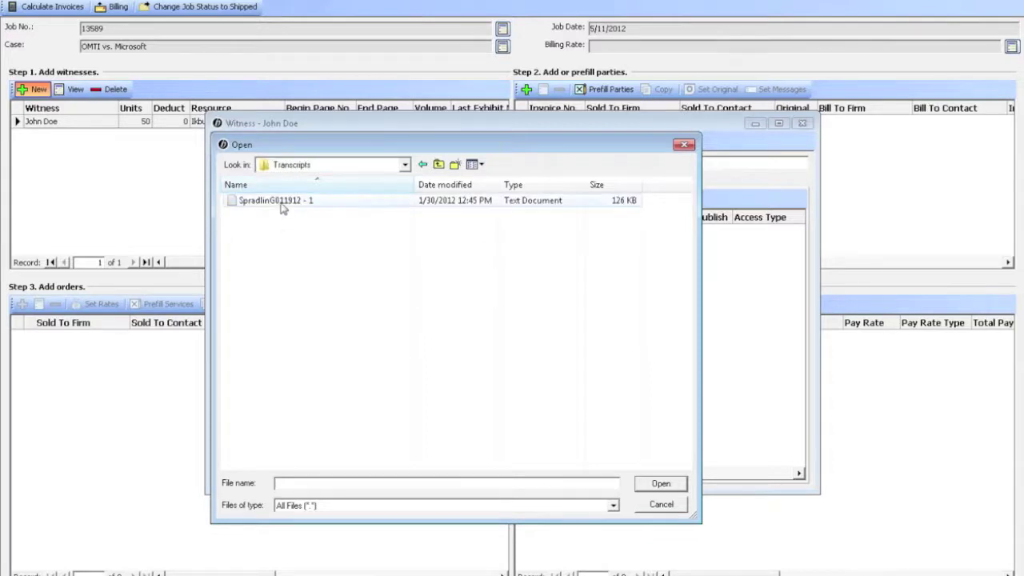
pyautogui.click(281, 203)
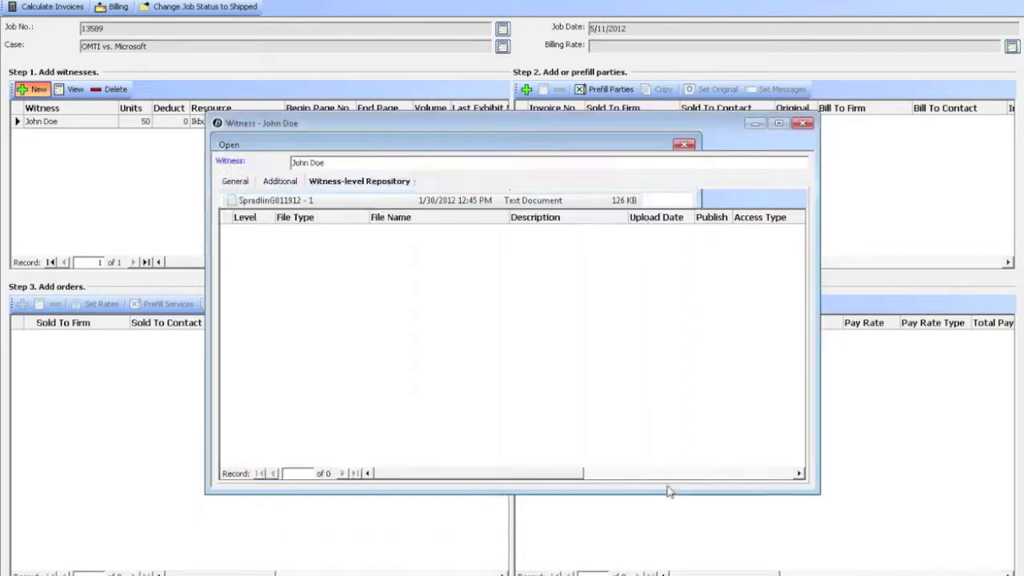
pyautogui.click(666, 485)
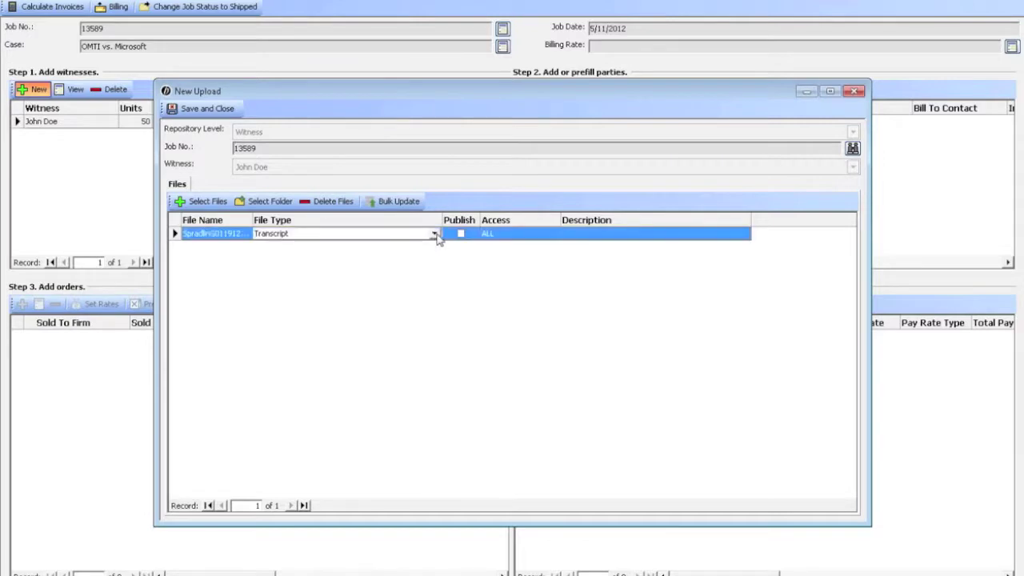
# - Set the uploaded file to type Transcript, published, access ALL, and describe it as "Transcript file for" plus the witness's name
pyautogui.click(434, 235)
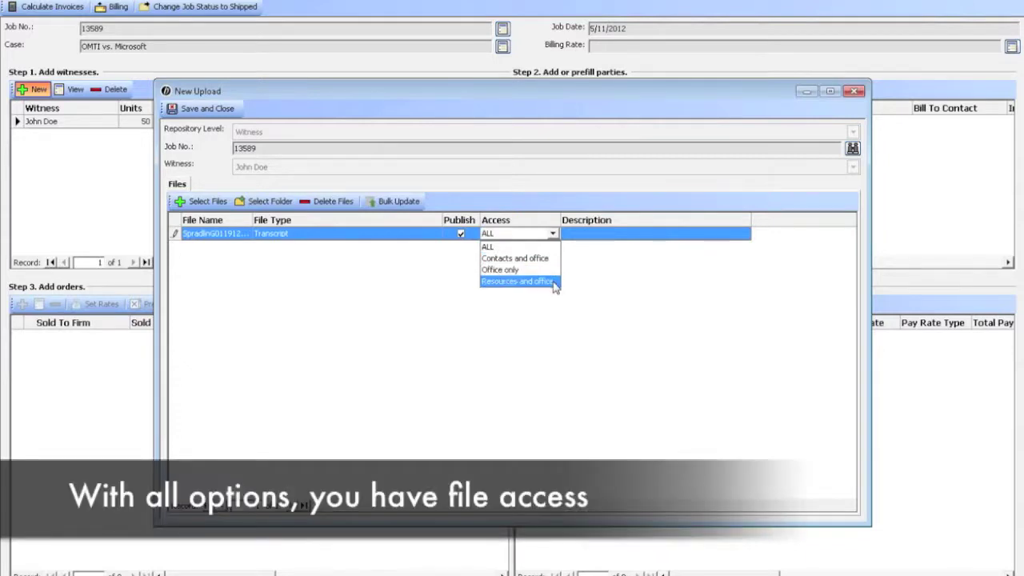
pyautogui.press('Escape')
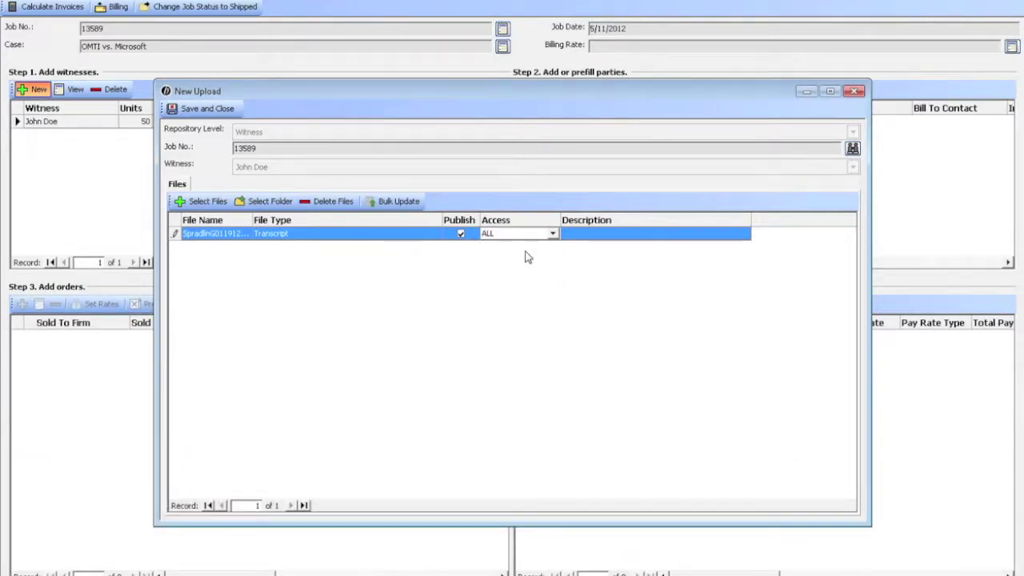
pyautogui.click(578, 233)
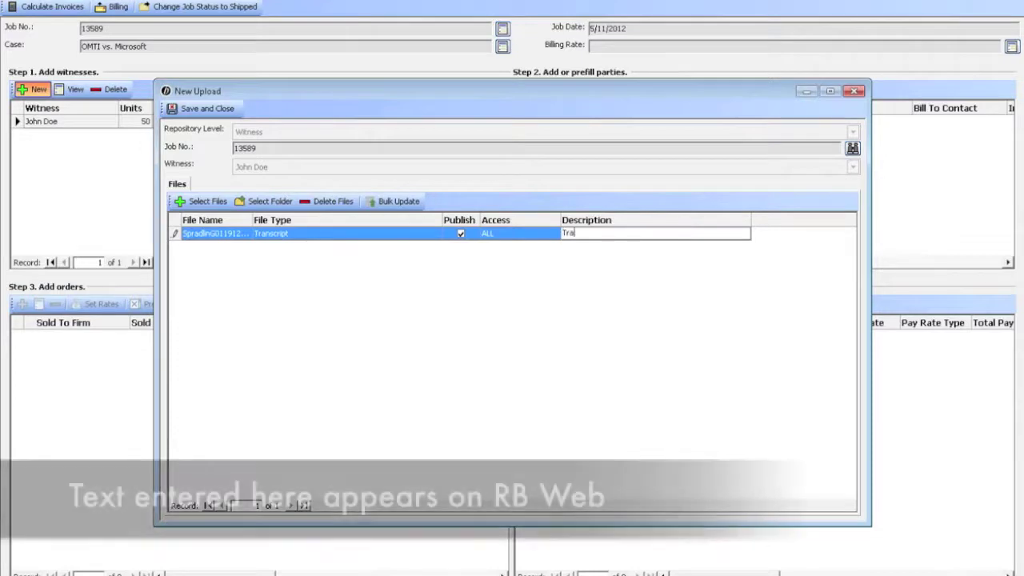
pyautogui.write('le')
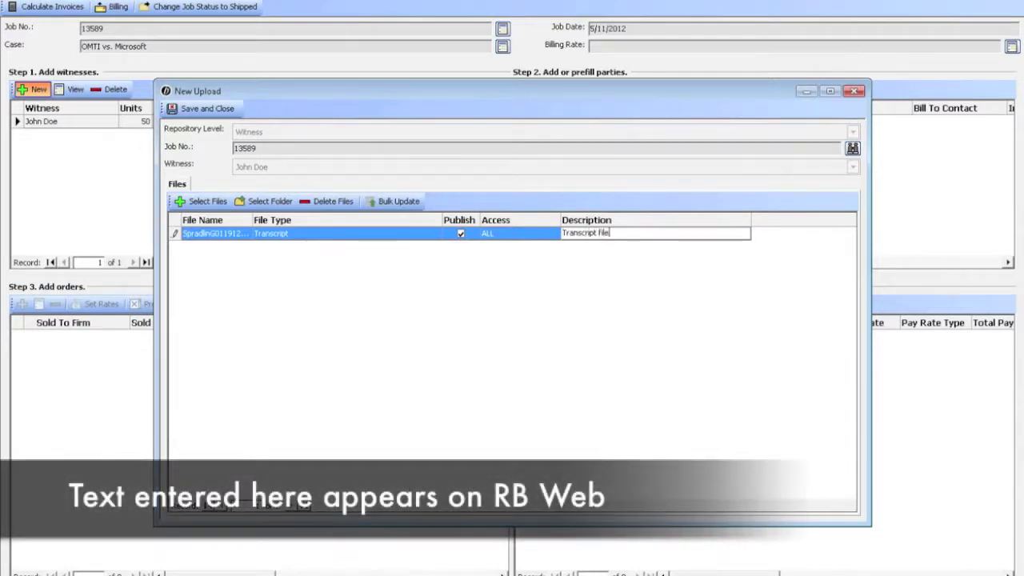
pyautogui.write(' for John Doe.')
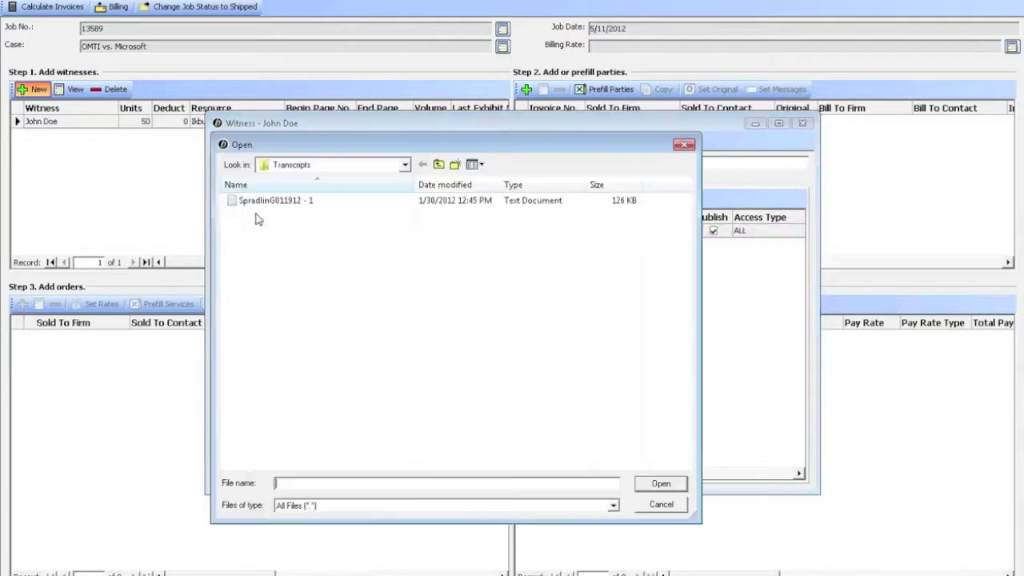
# - Select Exhibit 1 through Exhibit 9 from the Exhibits folder for a new upload to the witness-level repository
pyautogui.click(439, 164)
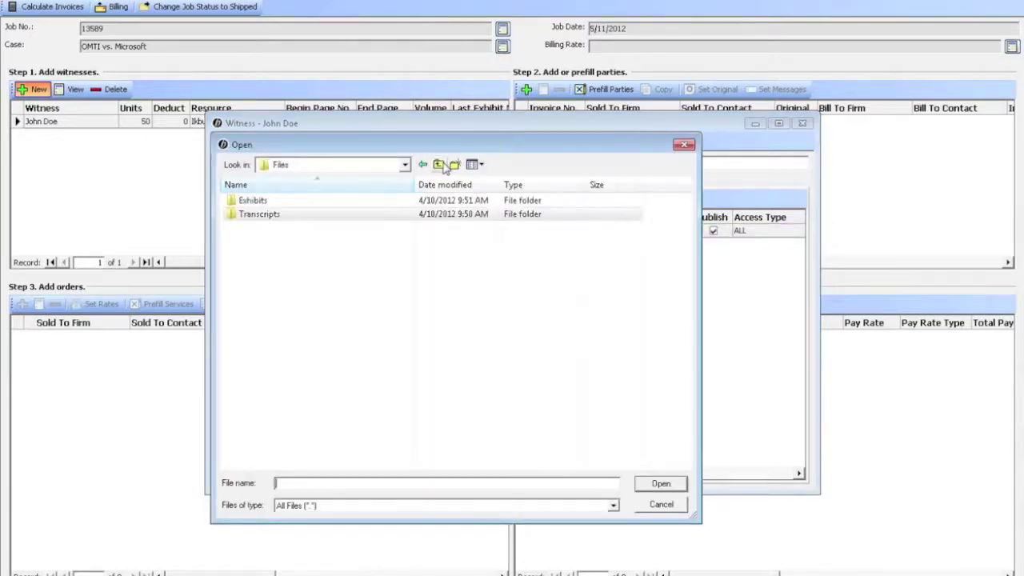
pyautogui.doubleClick(280, 202)
pyautogui.click(279, 201)
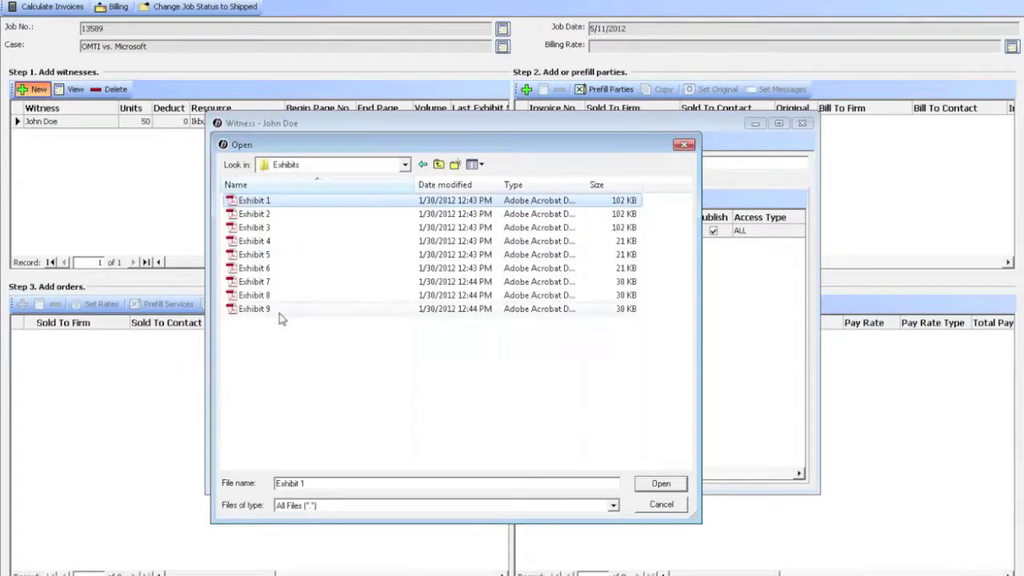
pyautogui.keyDown('shift'); pyautogui.click(279, 311); pyautogui.keyUp('shift')
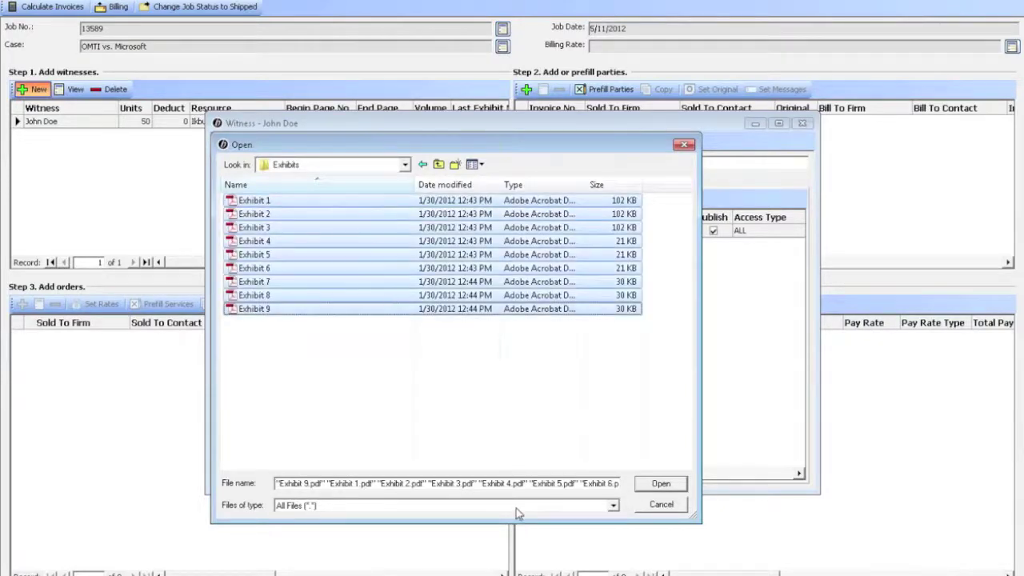
pyautogui.click(653, 485)
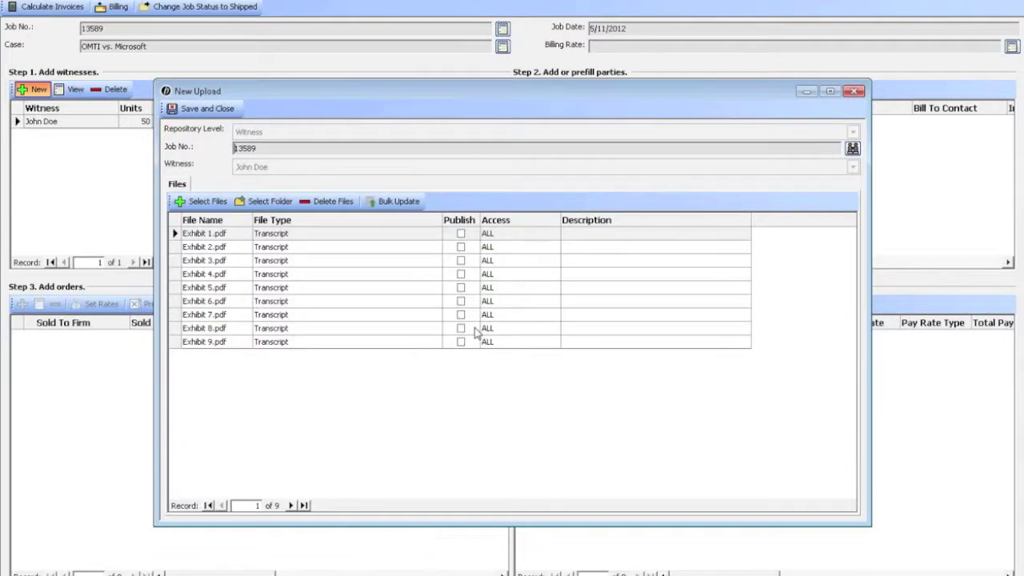
# - Set the file type of Exhibit 1.pdf to Exhibit and bulk update all nine files to the same type
pyautogui.click(435, 234)
pyautogui.click(435, 234)
pyautogui.scroll(3, 320, 272)
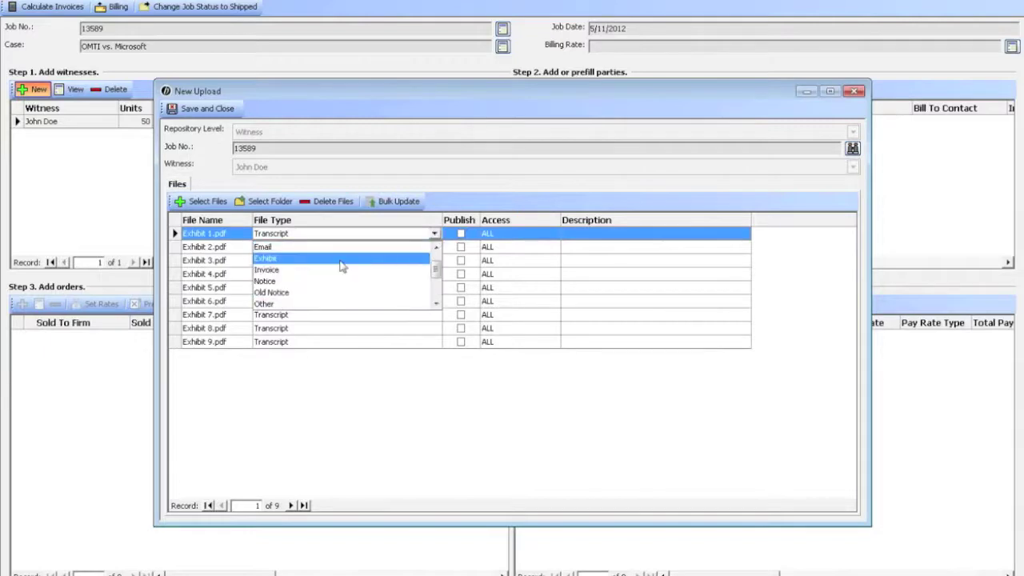
pyautogui.click(277, 259)
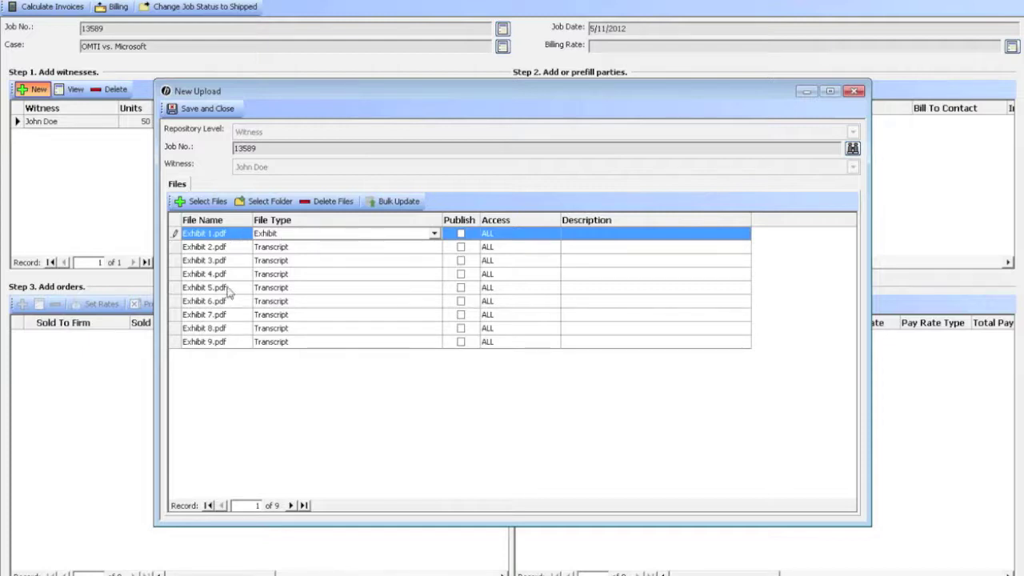
pyautogui.keyDown('shift'); pyautogui.click(238, 344); pyautogui.keyUp('shift')
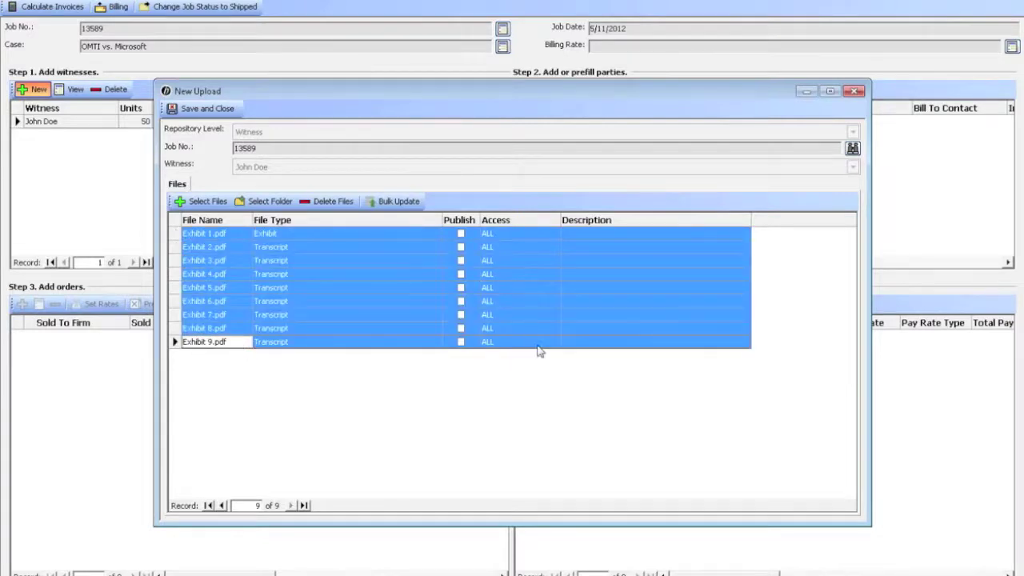
pyautogui.click(394, 203)
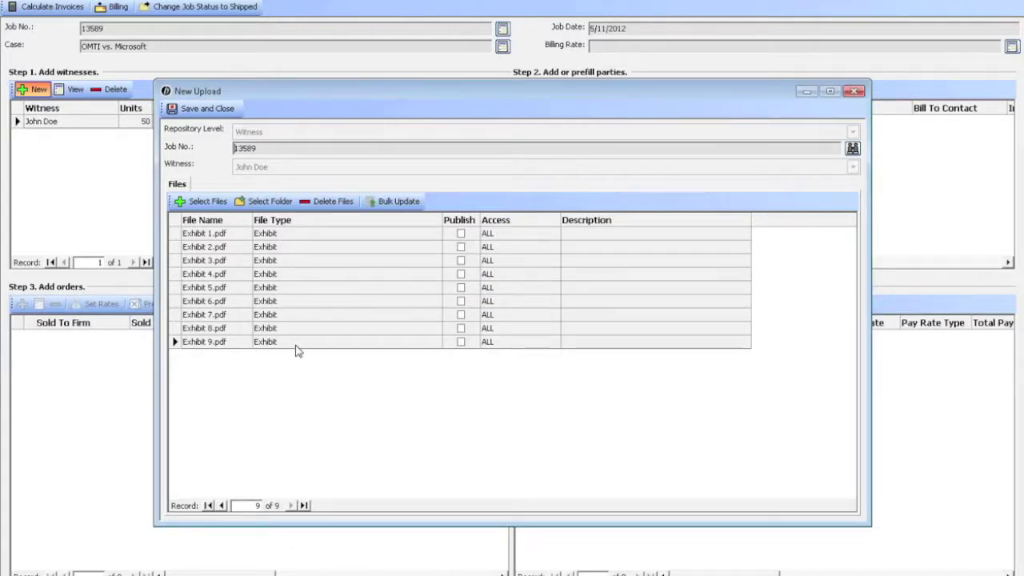
# - Bulk update the Publish field to Yes for all nine exhibit files, and save and close the upload
pyautogui.click(395, 203)
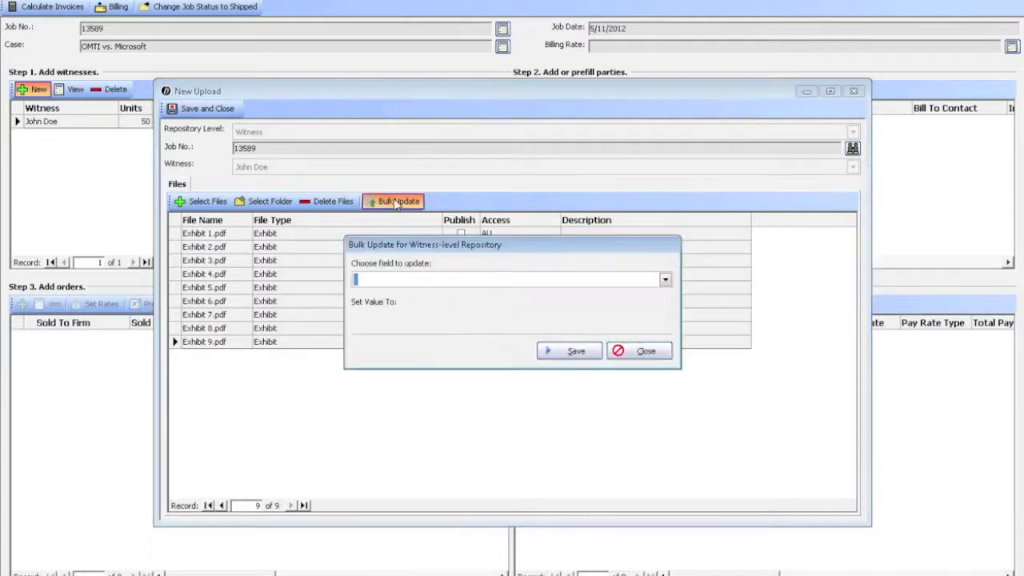
pyautogui.click(391, 283)
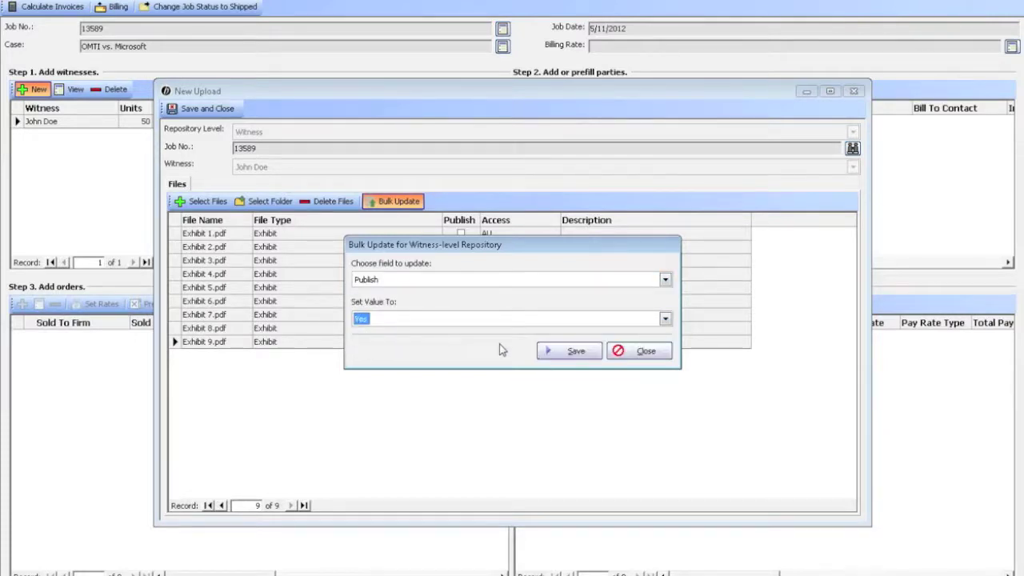
pyautogui.click(549, 353)
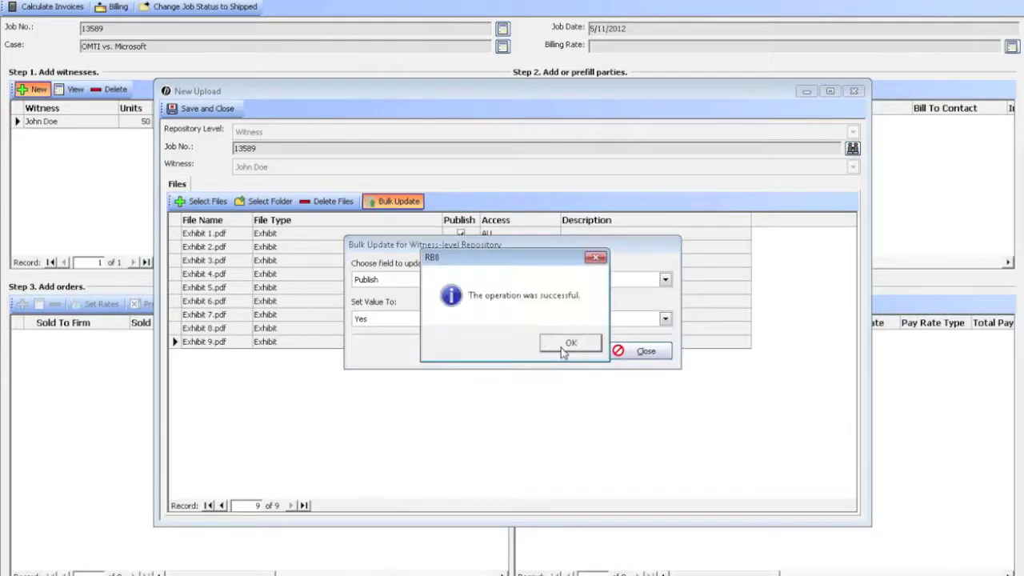
pyautogui.click(571, 344)
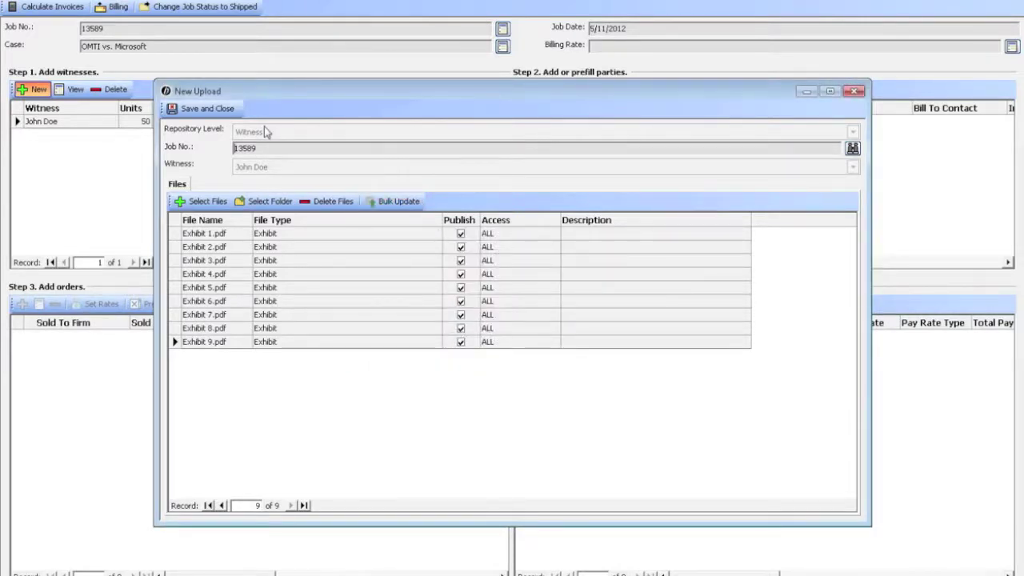
pyautogui.click(226, 110)
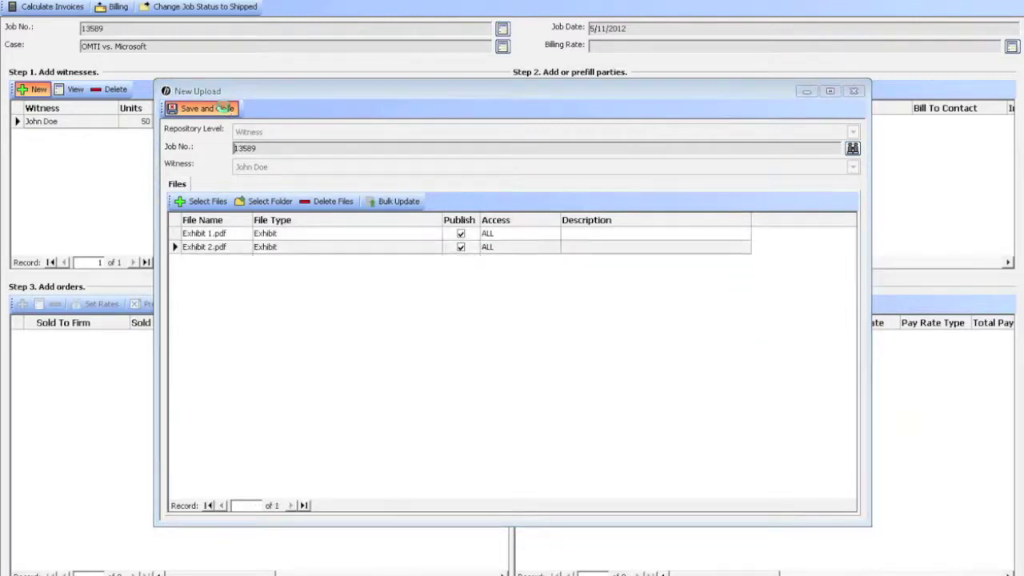